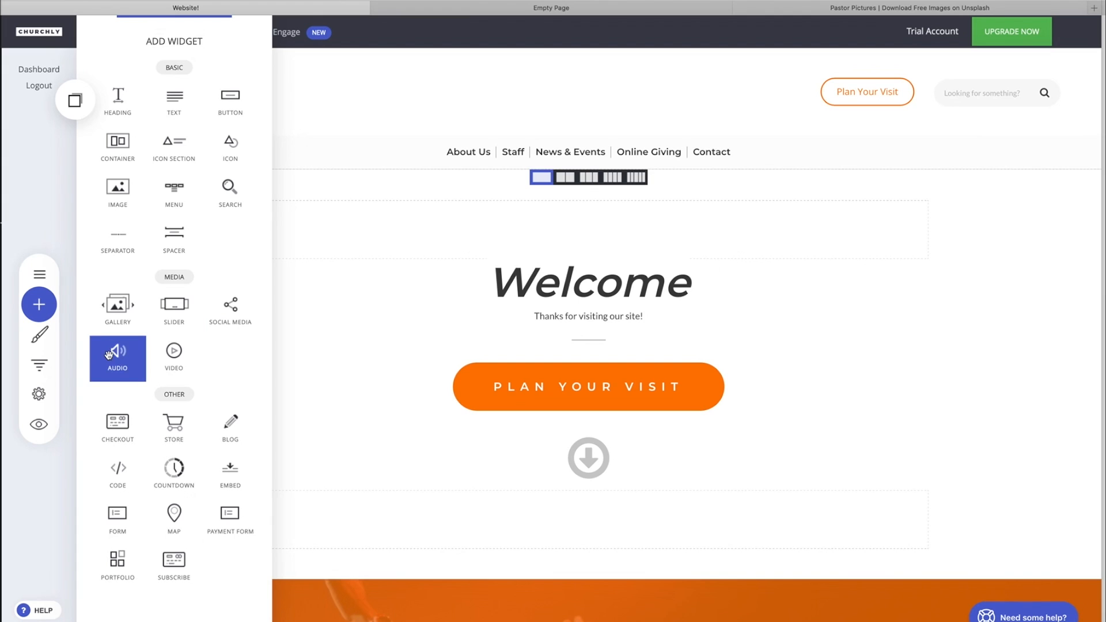
Step: Add an Empty Block directly below the VBS Photo Gallery section
left_click(423, 435)
scroll(422, 435, "down", 20)
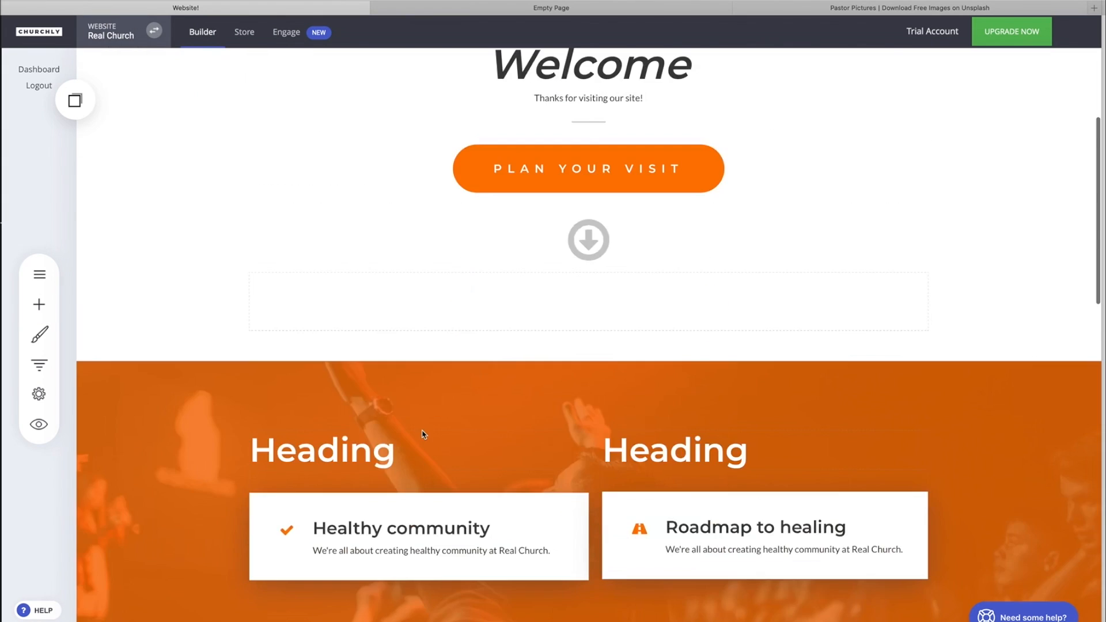
scroll(422, 432, "up", 4)
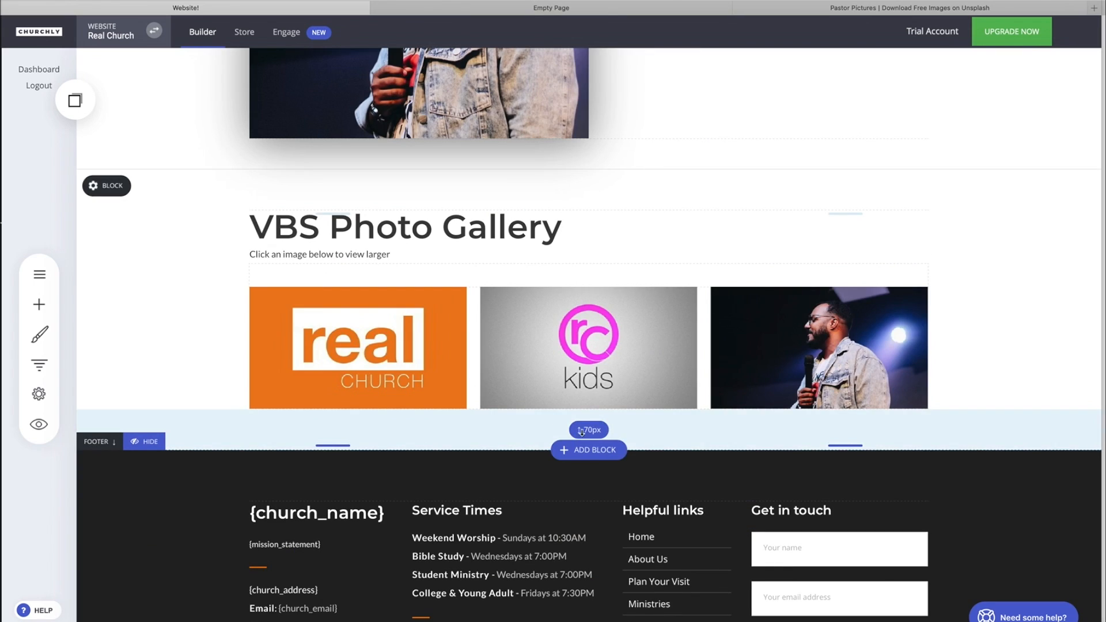
left_click(593, 450)
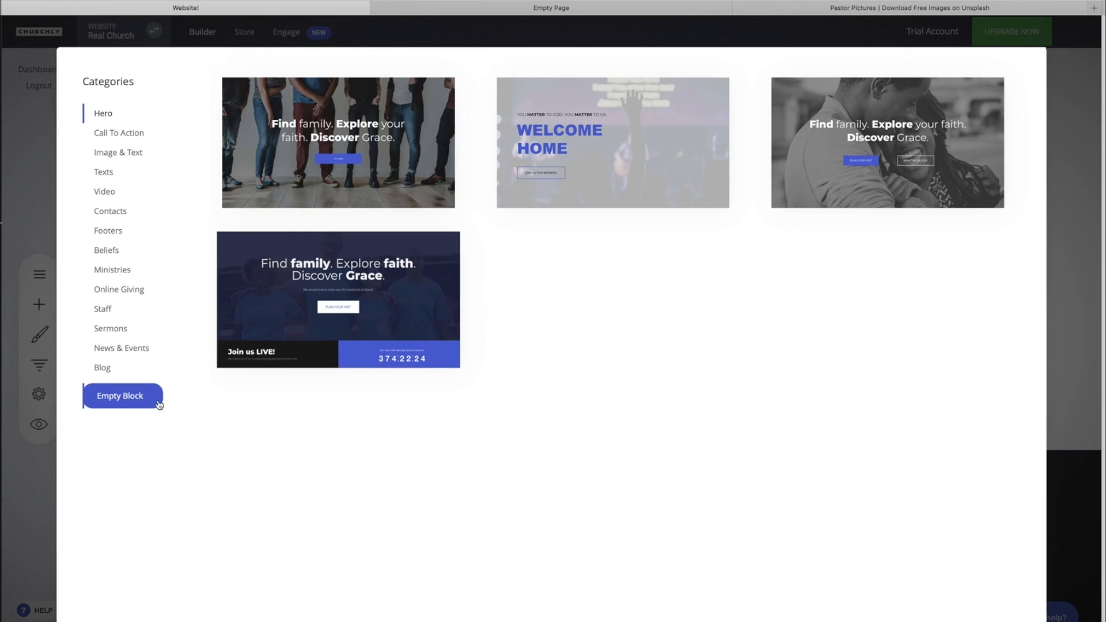
left_click(123, 396)
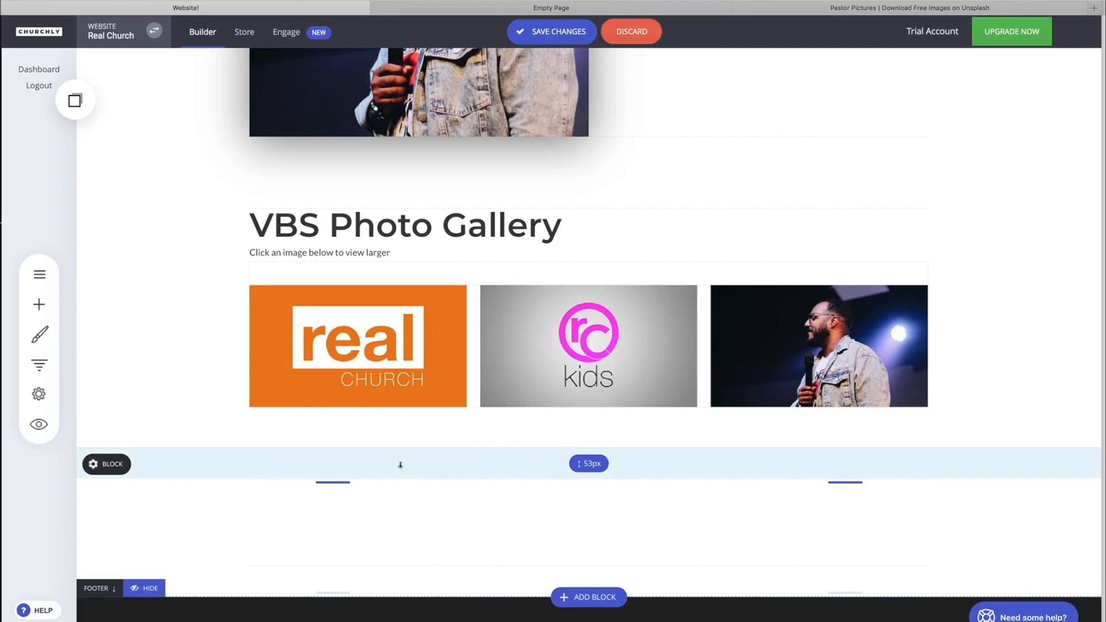
scroll(461, 459, "down", 2)
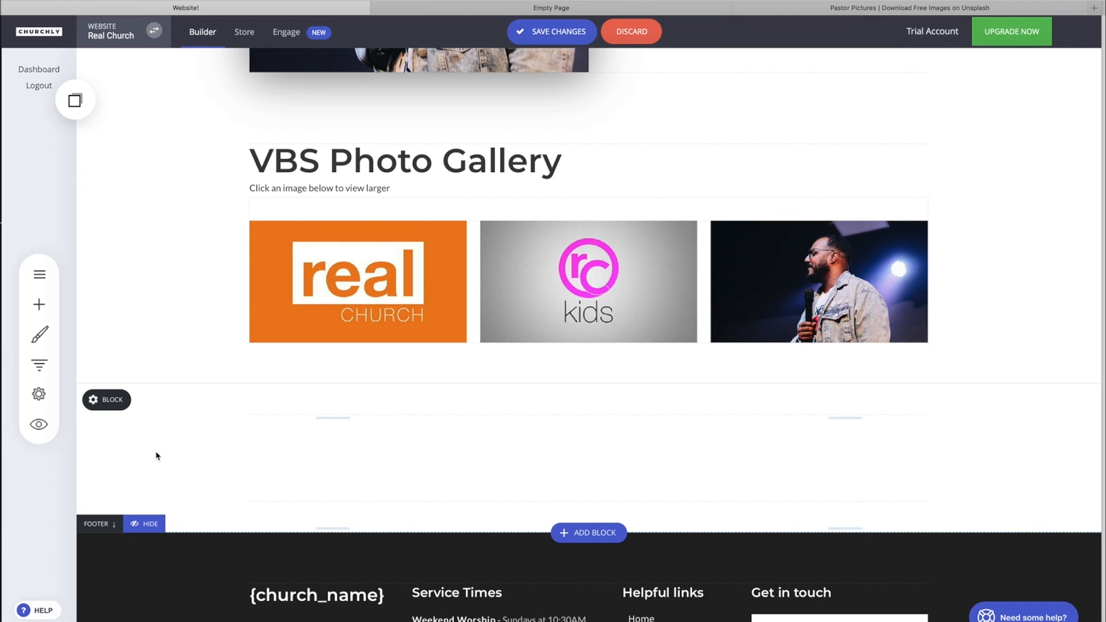
left_click(46, 310)
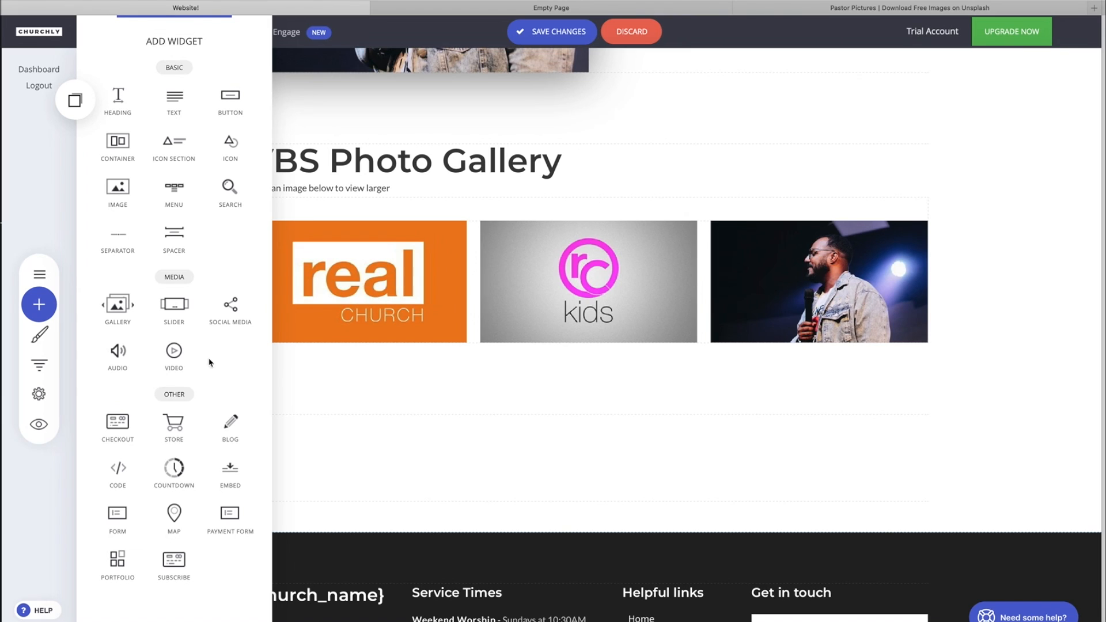
Step: Place an Audio widget in the empty block with song name 'I Love You Lord'
left_click(117, 357)
left_click_drag(116, 357, 395, 410)
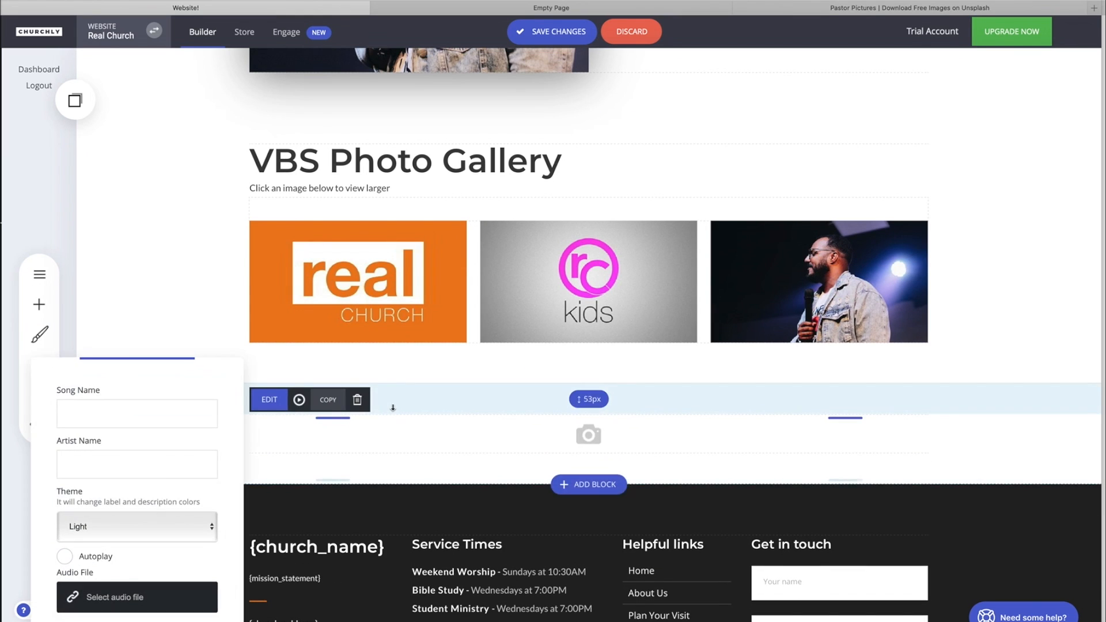
left_click_drag(193, 375, 218, 269)
left_click(153, 274)
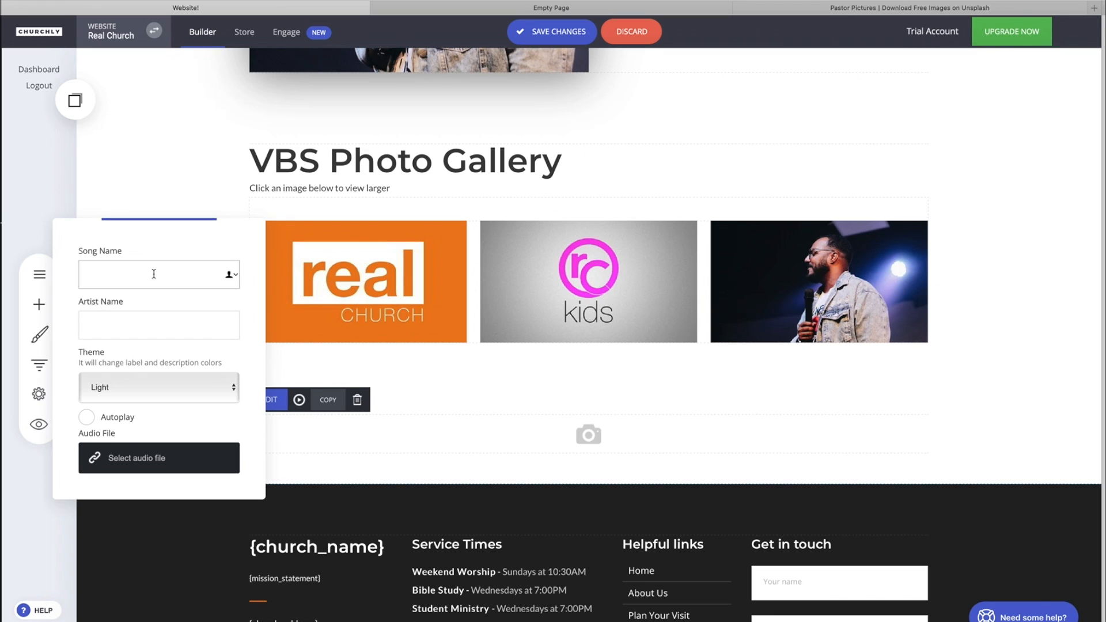
type("I Love You Lord")
Step: Enter the artist's name and set the player theme to Dark
left_click(190, 321)
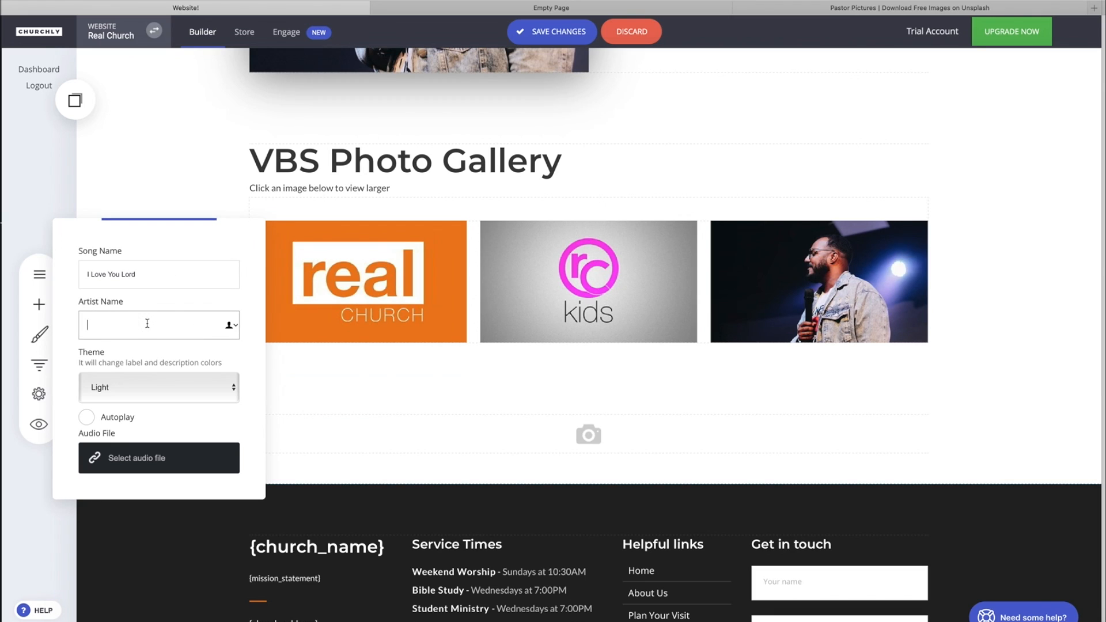
left_click(157, 276)
left_click(161, 324)
left_click(139, 392)
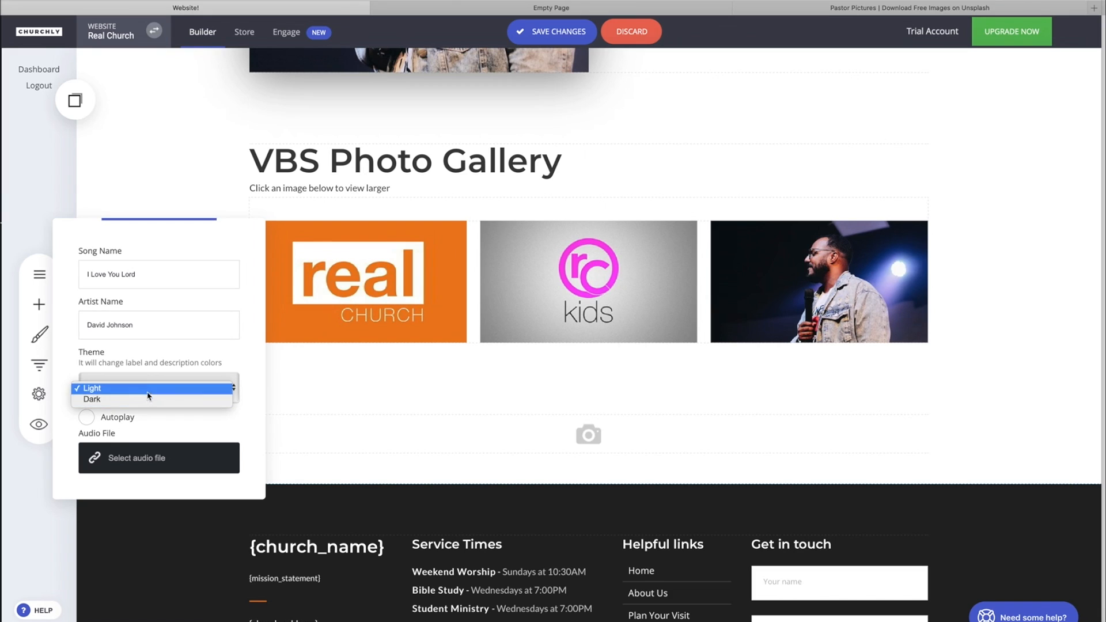
left_click(144, 399)
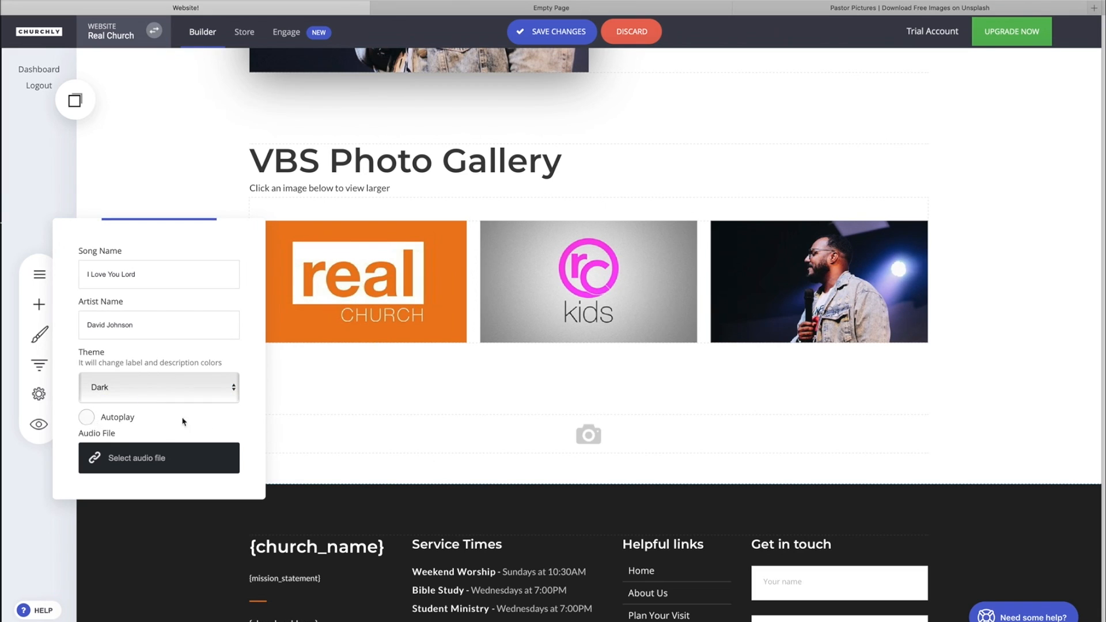
Step: Create an Audio folder in the file manager, open it, and start a file upload
left_click(148, 474)
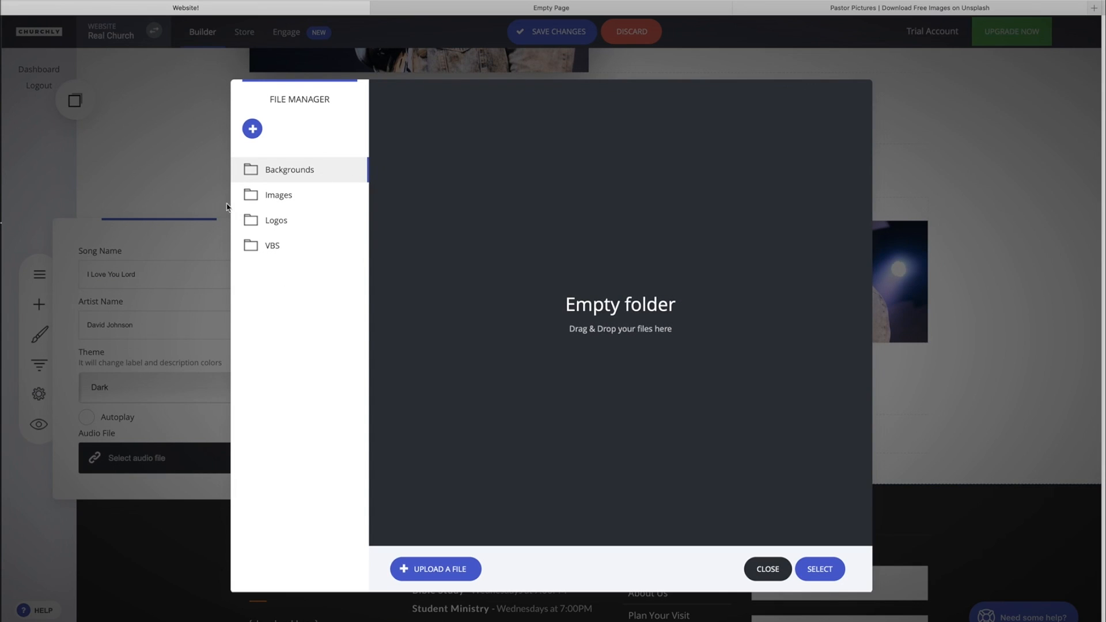
left_click(252, 128)
type("Audio")
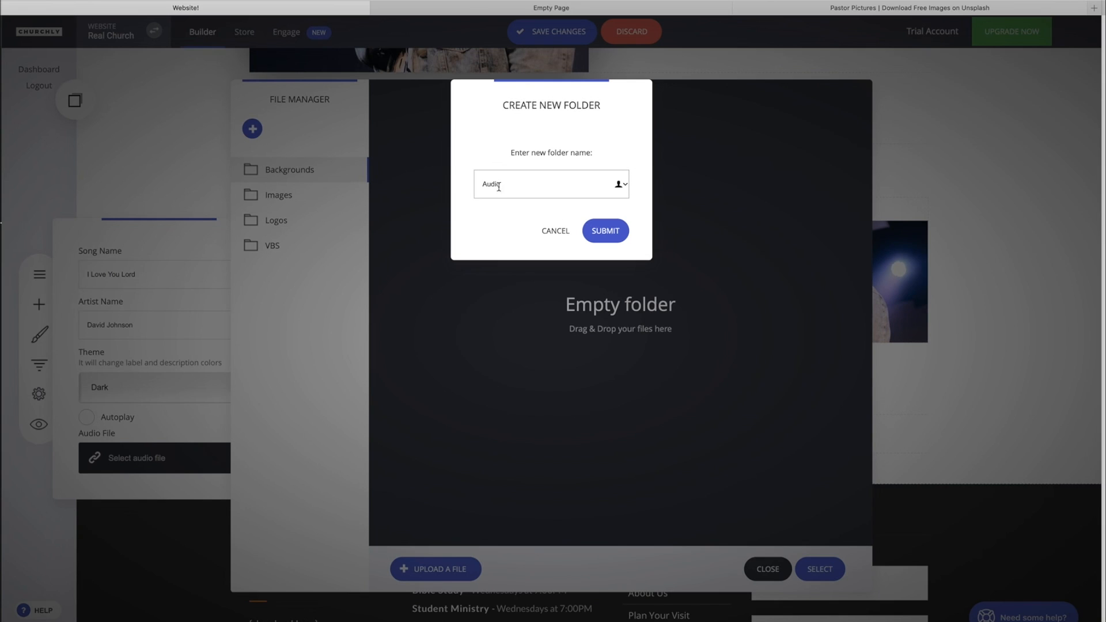
left_click(611, 234)
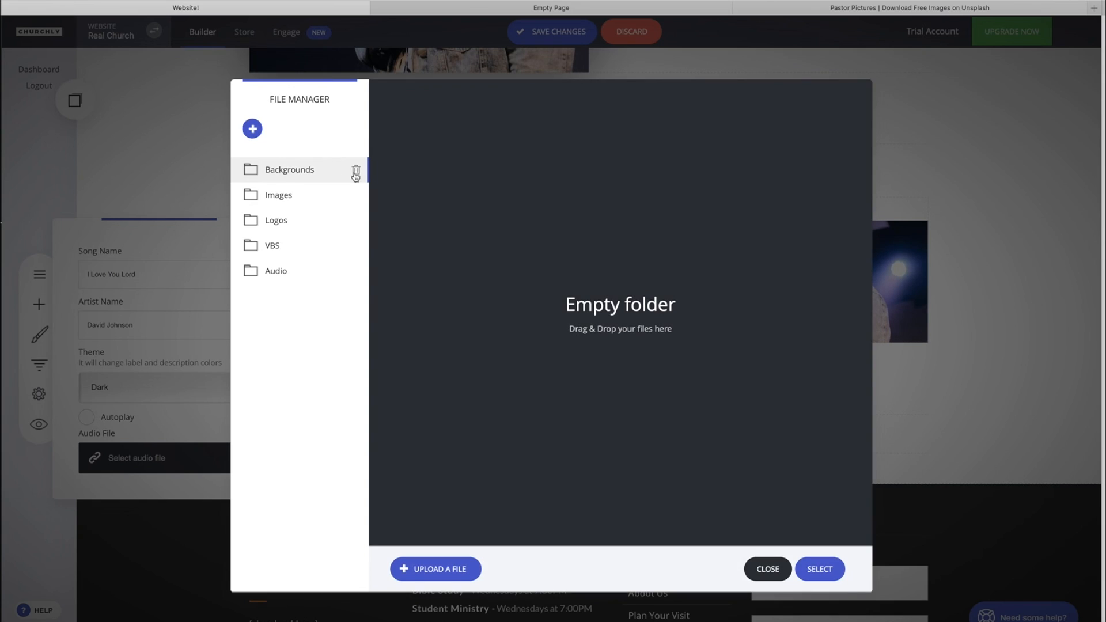
left_click(283, 276)
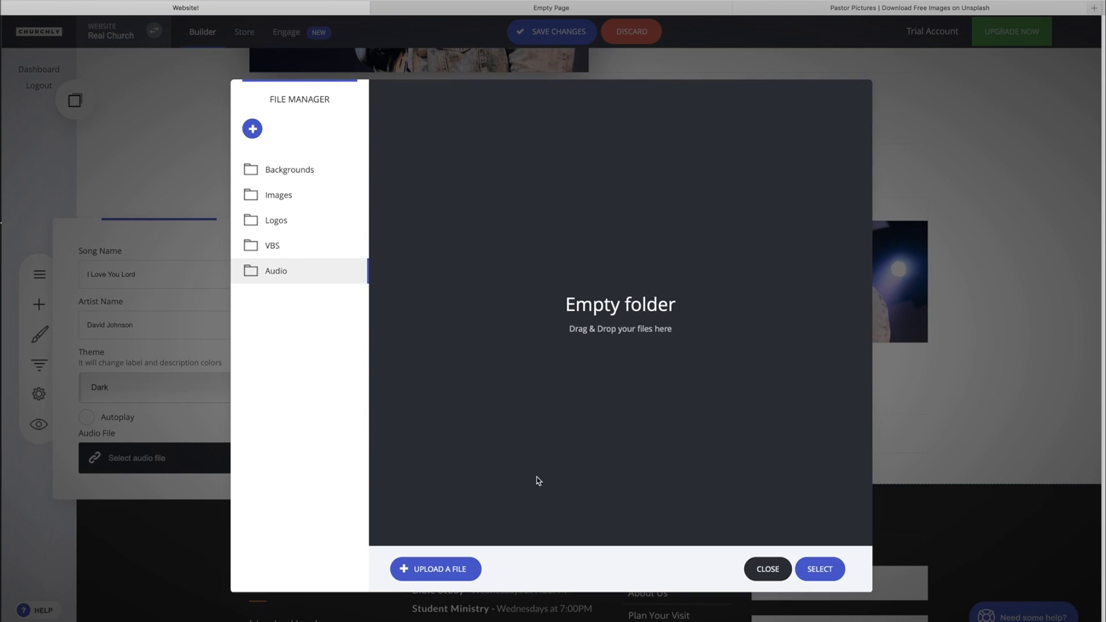
left_click(445, 570)
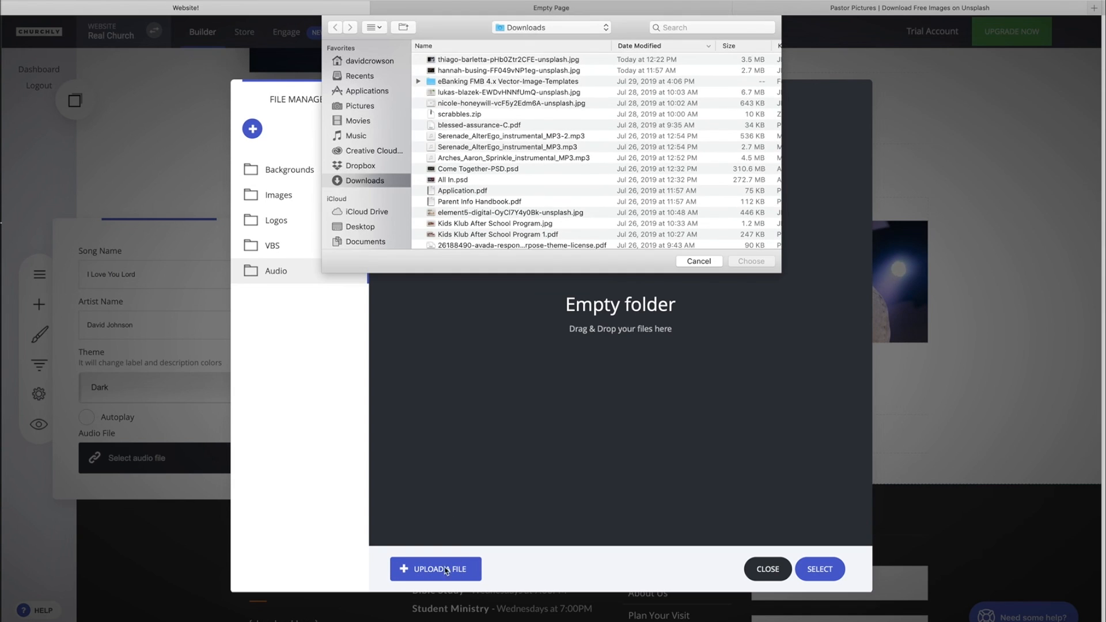
Step: Upload Worship, 7-28-19.mp3 from iCloud Drive > Real Church Podcast > worship and select it
left_click(364, 212)
scroll(459, 164, "down", 5)
double_click(471, 180)
scroll(514, 92, "down", 10)
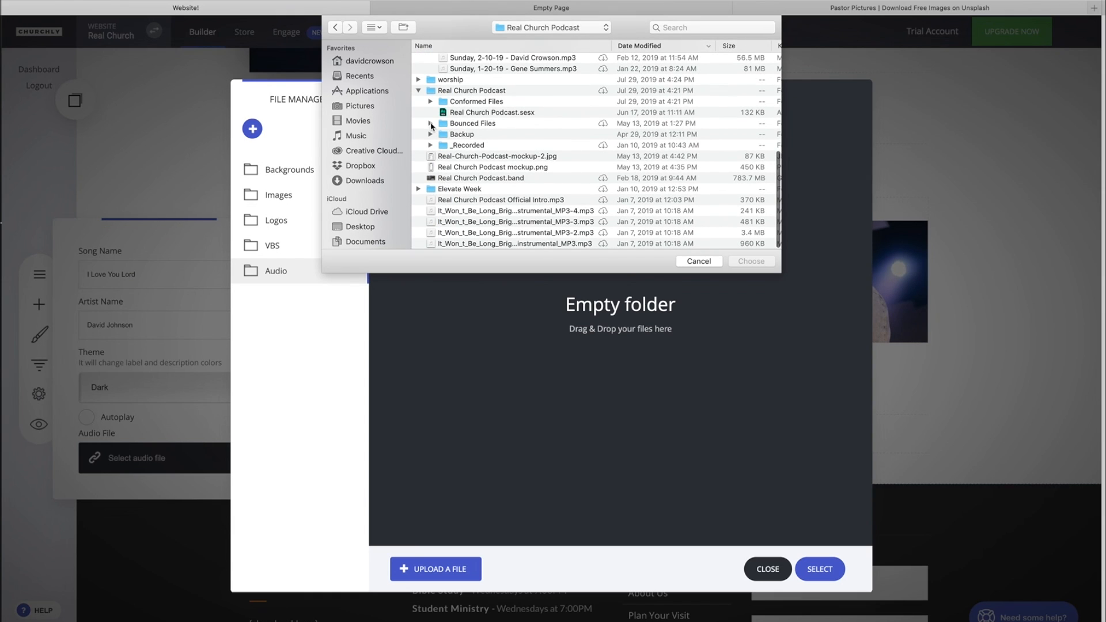
left_click(418, 79)
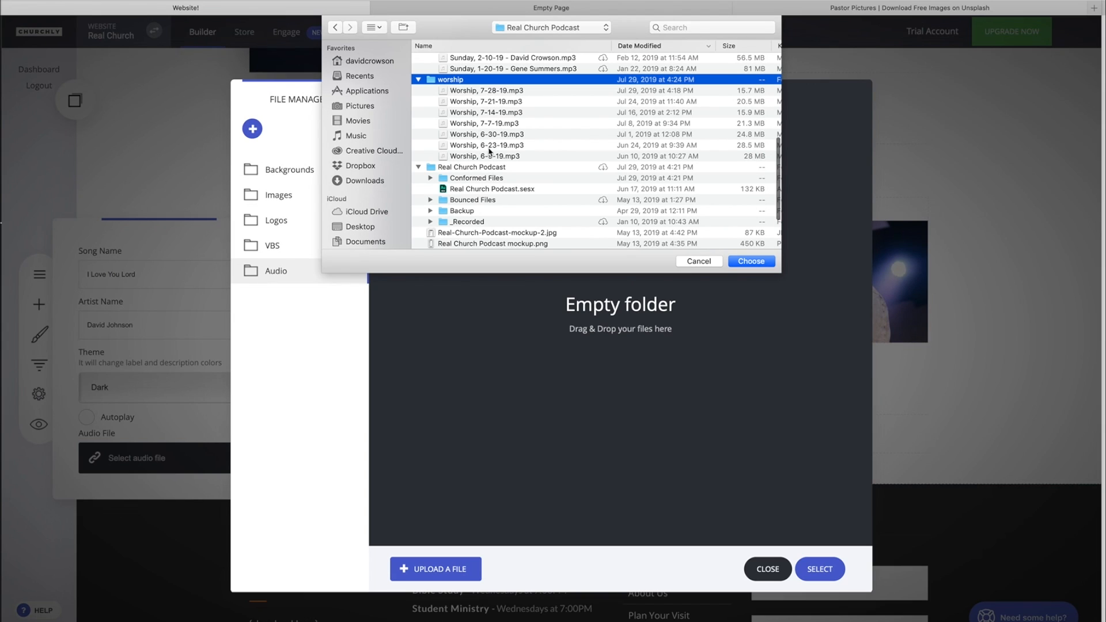
left_click(475, 91)
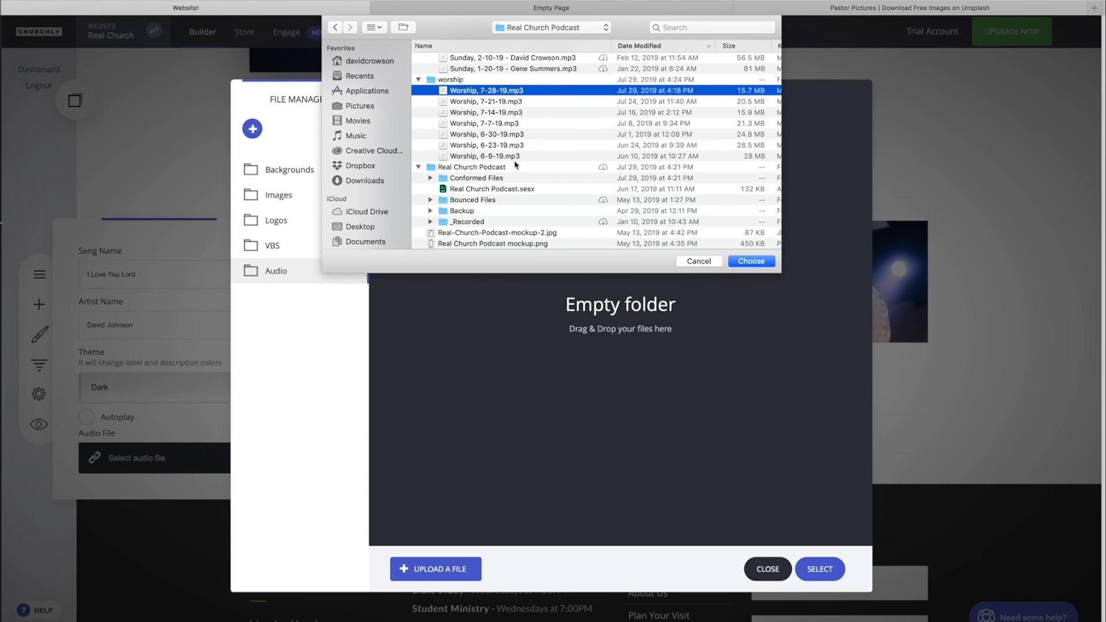
left_click(751, 261)
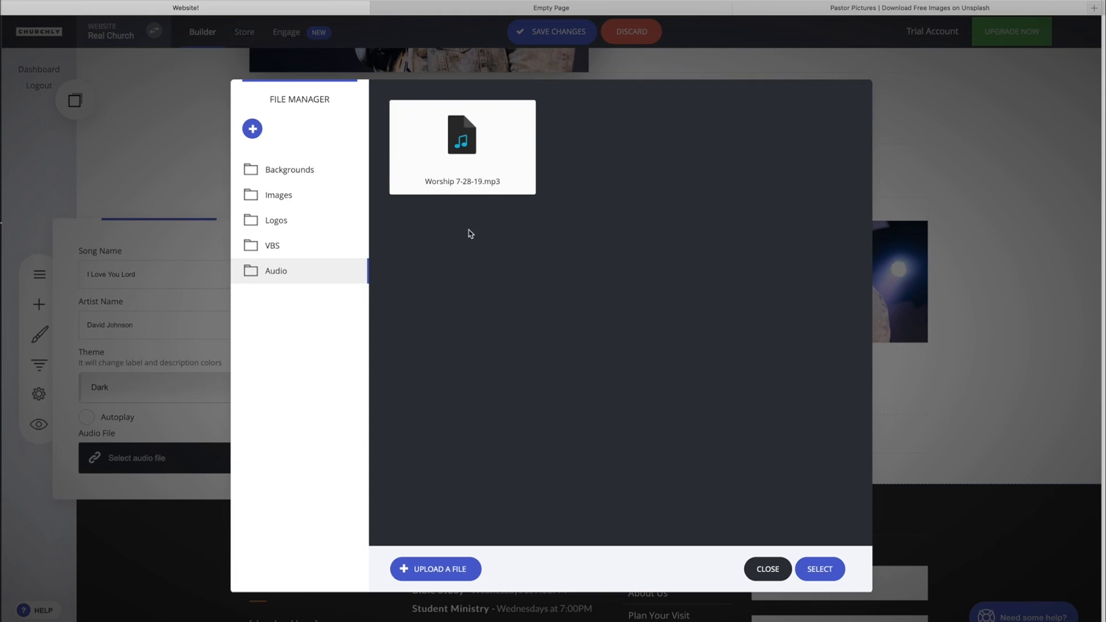
left_click(480, 160)
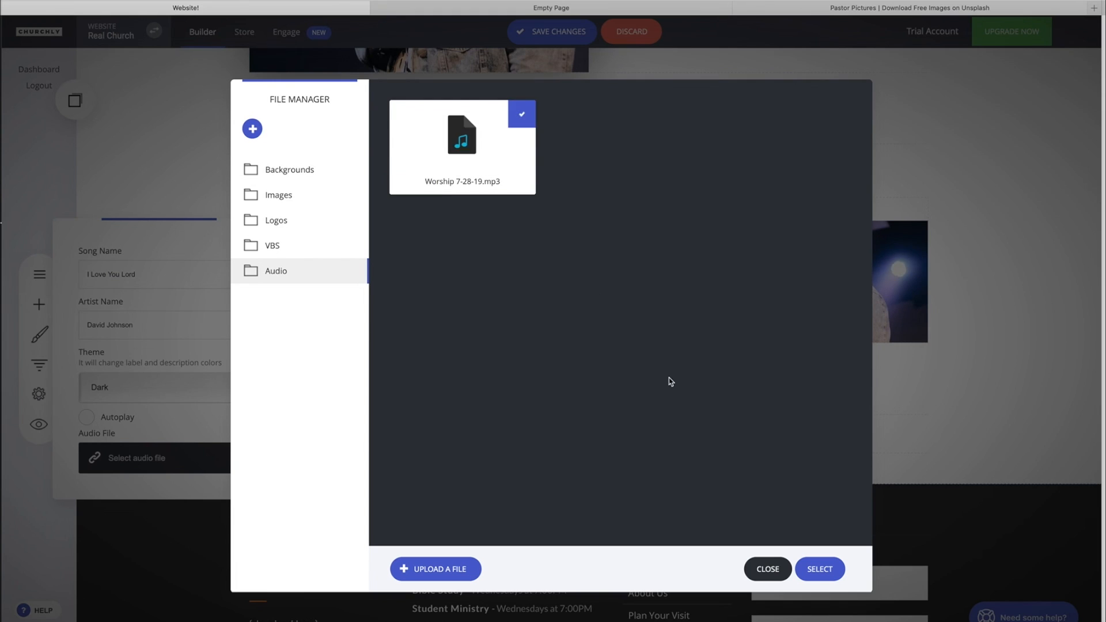
Step: Attach Worship 7-28-19.mp3 to the player, then recheck its song, artist and Dark theme
left_click(831, 570)
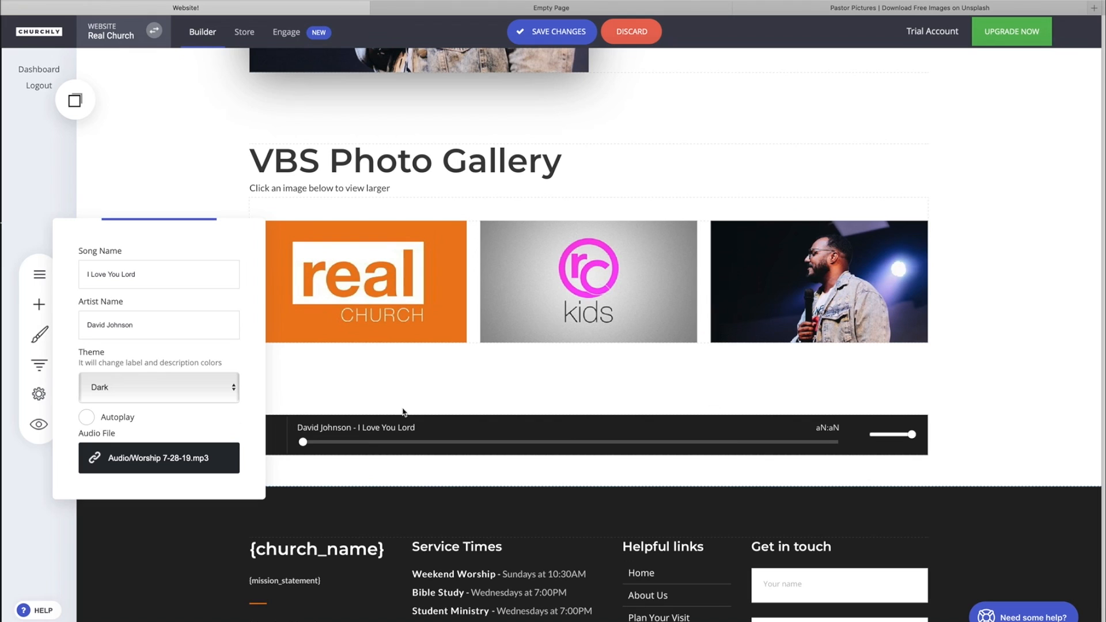
left_click(556, 381)
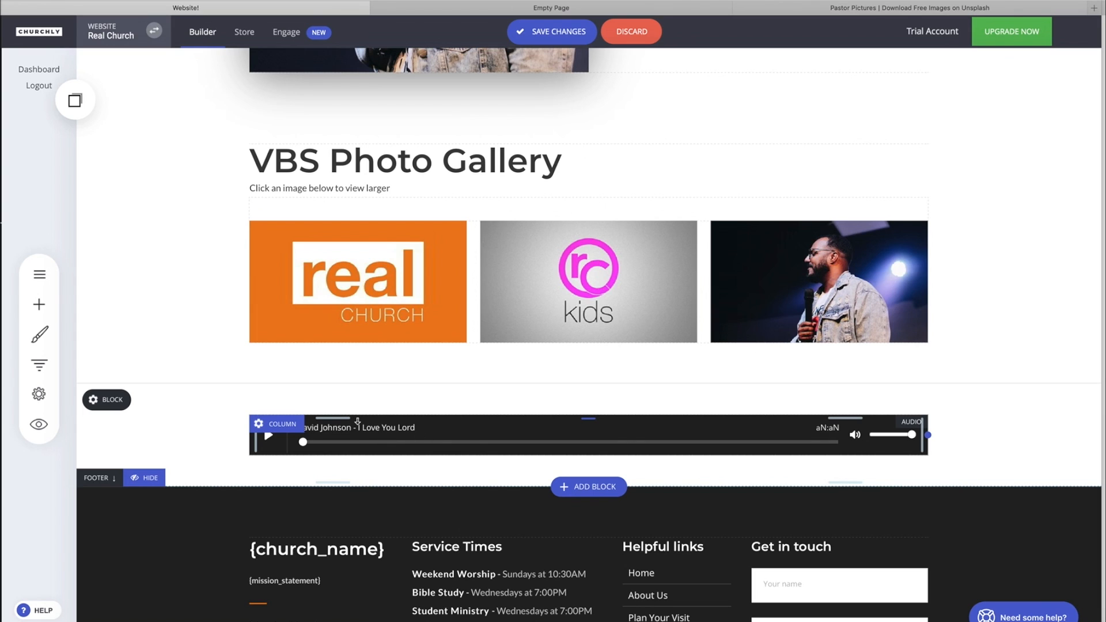
left_click(424, 428)
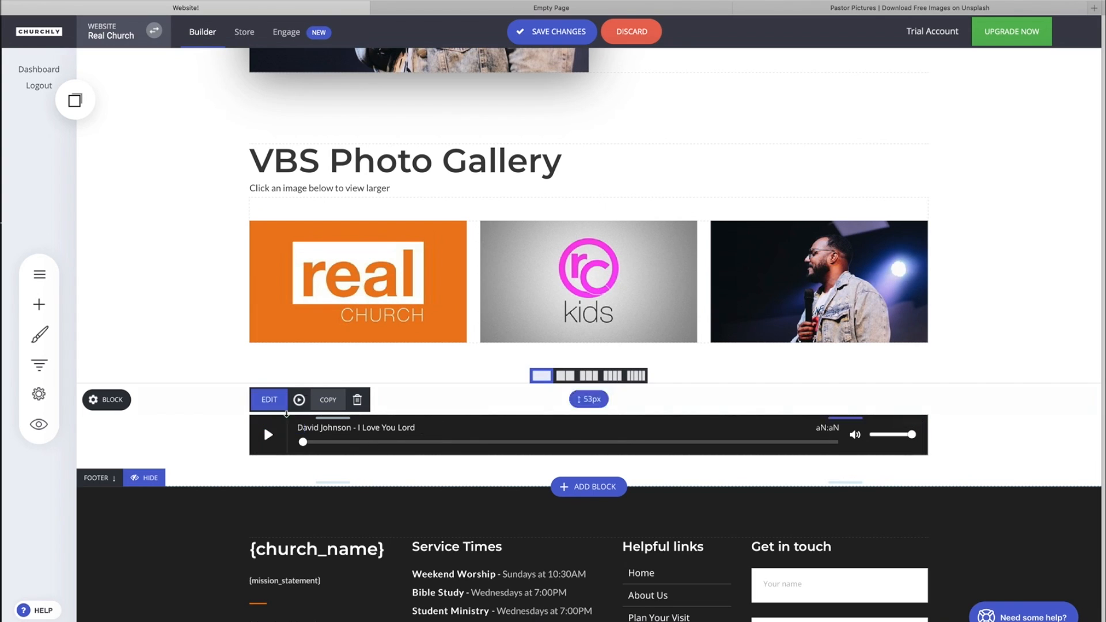
left_click(269, 399)
left_click(128, 463)
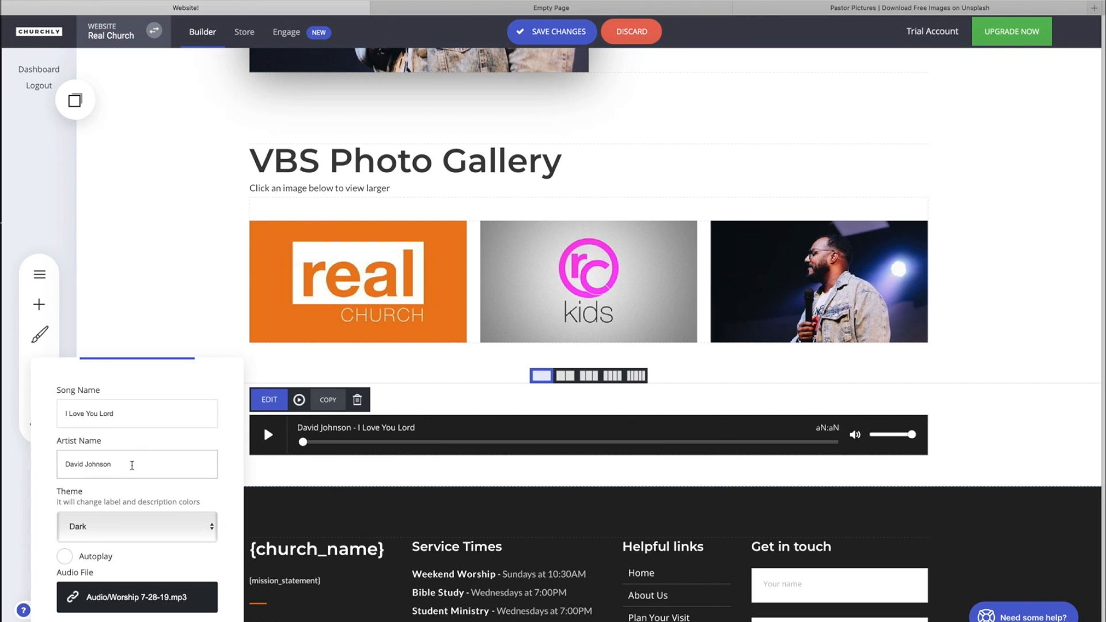
left_click_drag(128, 374, 166, 311)
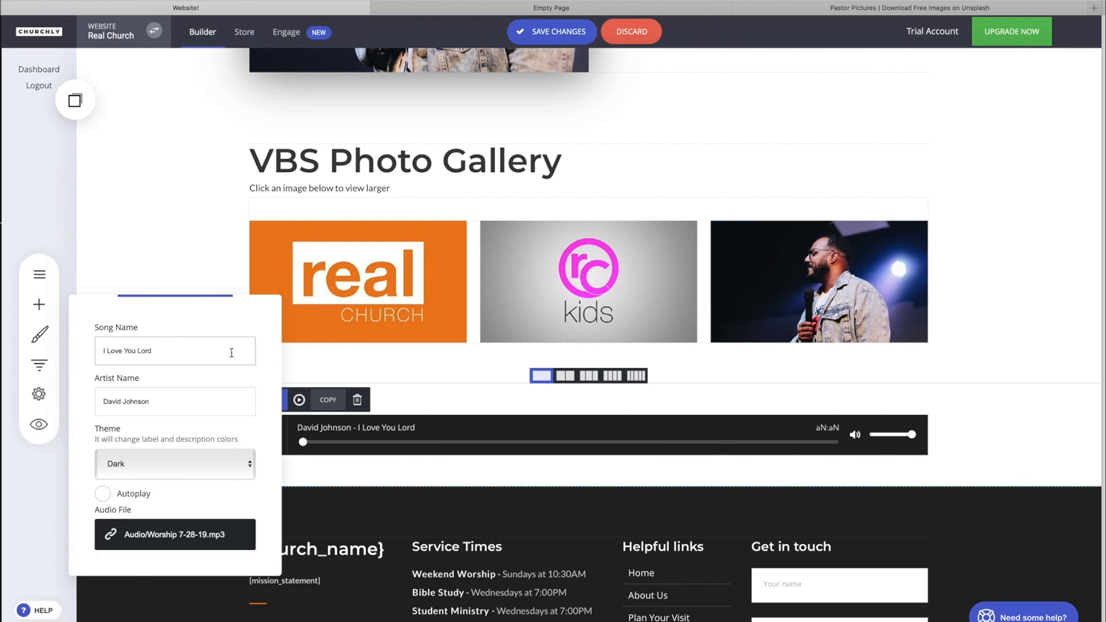
left_click(471, 426)
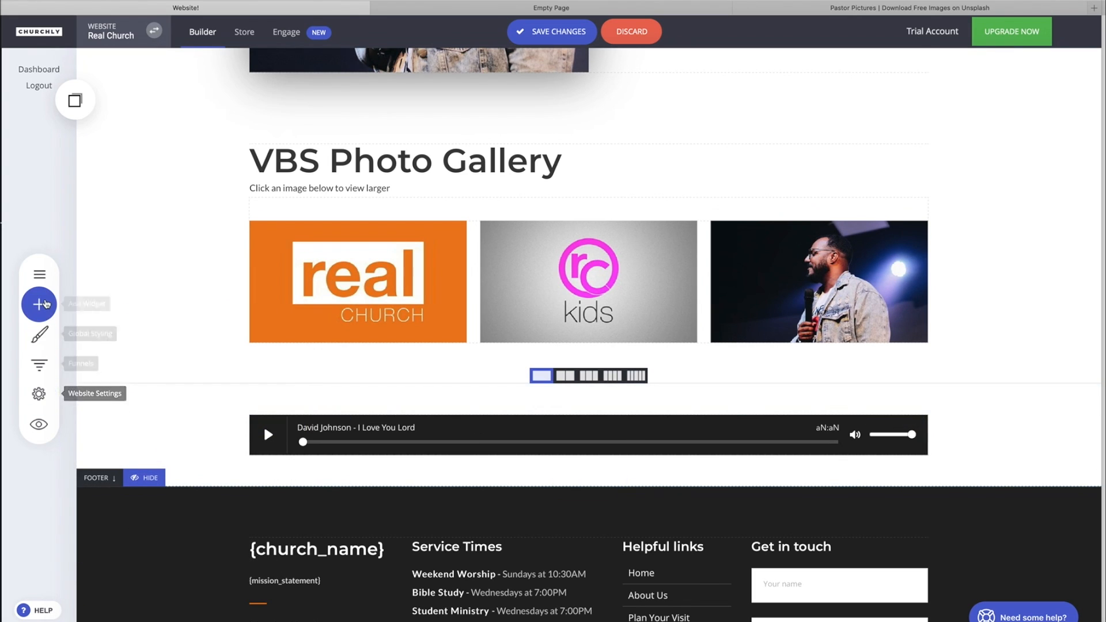
left_click(38, 304)
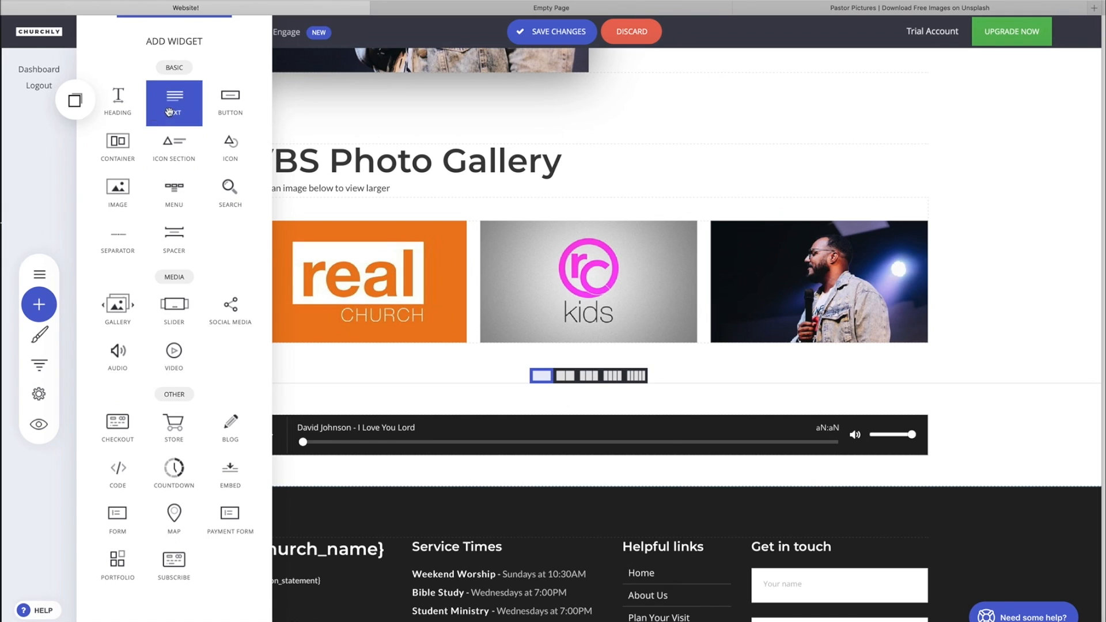
Step: Add a text widget above the audio player and replace its placeholder with the caption
left_click_drag(174, 98, 372, 415)
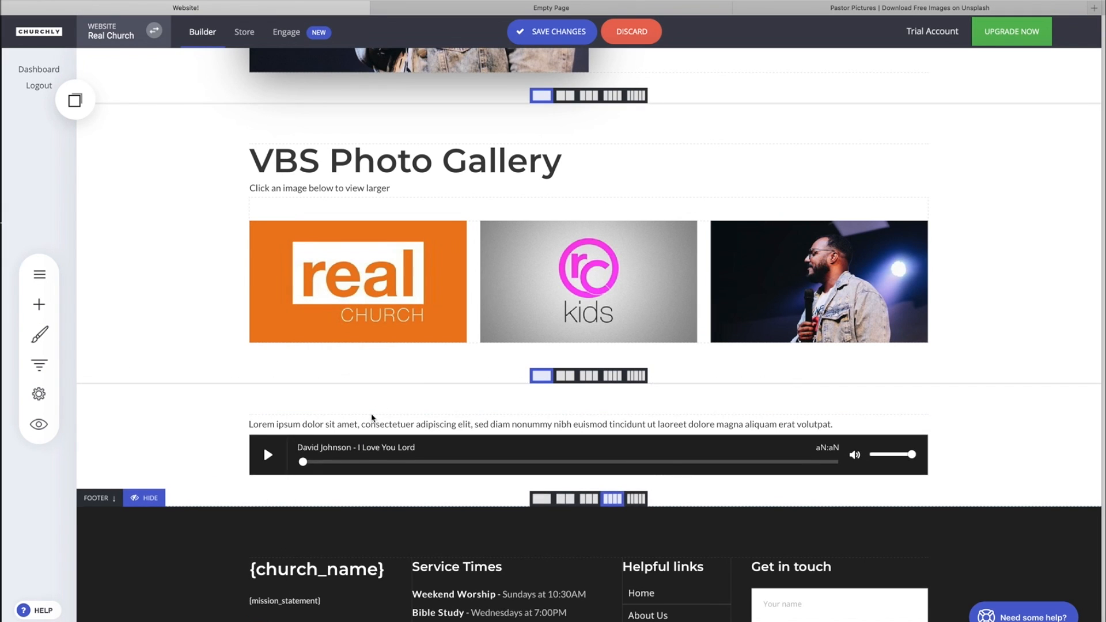
left_click(443, 423)
key("super+a")
type("T")
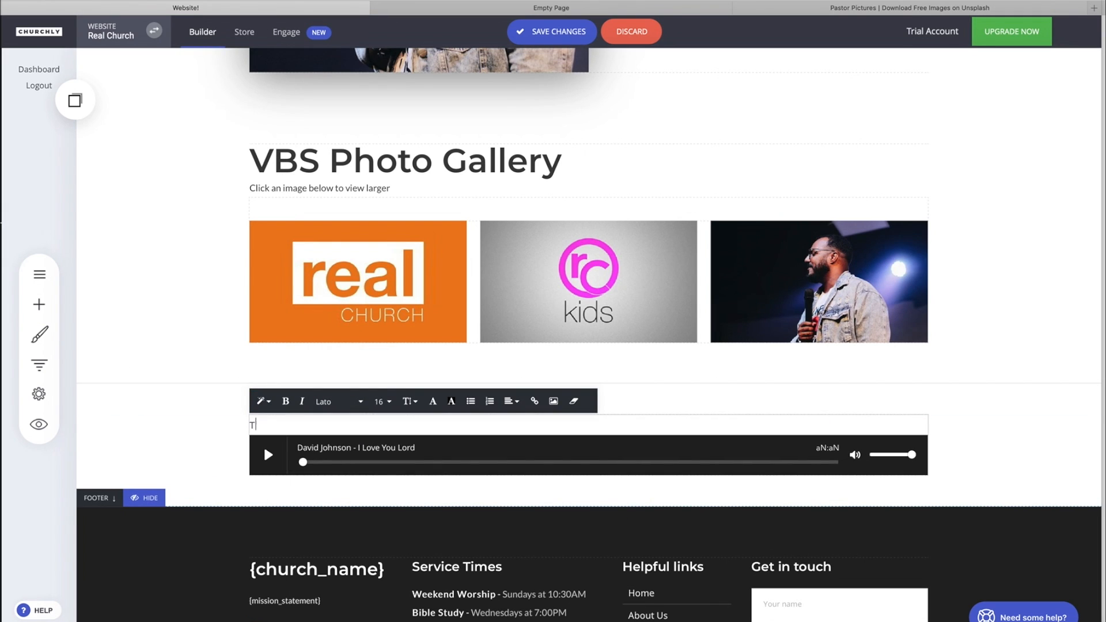
type("his is a new worship song from")
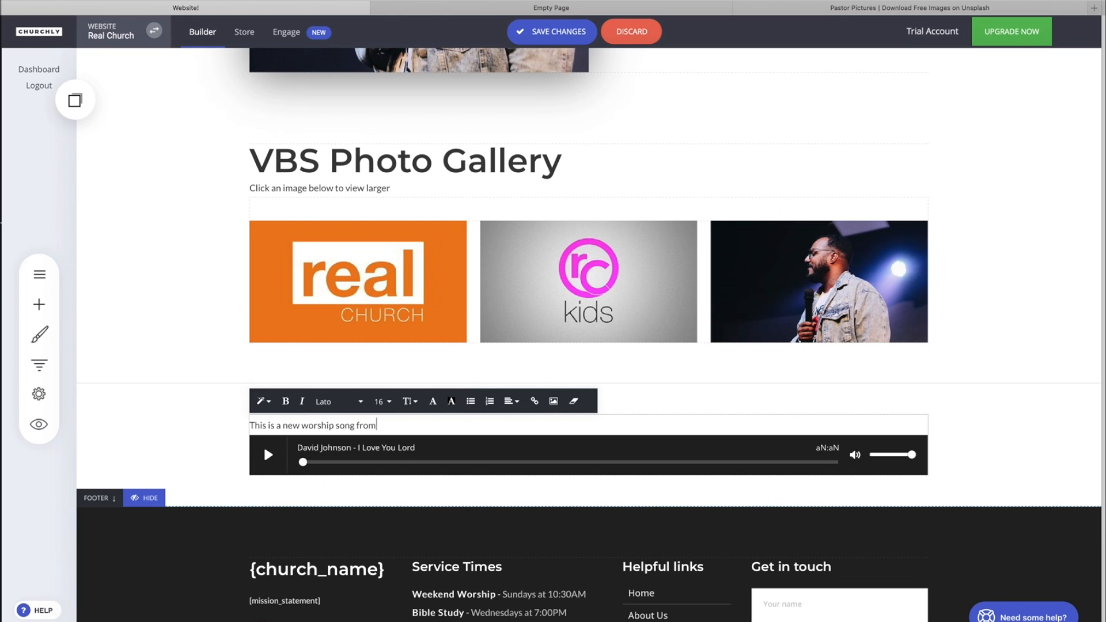
type(" the worship ministry of Real Church")
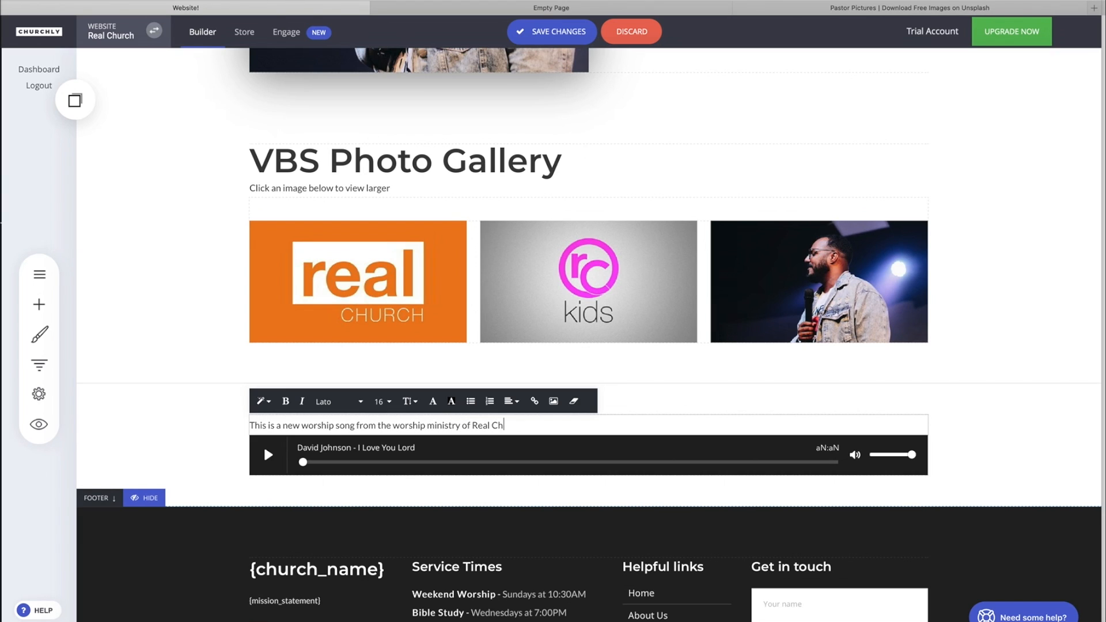
Step: Remove the duplicate 'worship' and the extra space so the caption reads correctly
double_click(313, 425)
key("BackSpace")
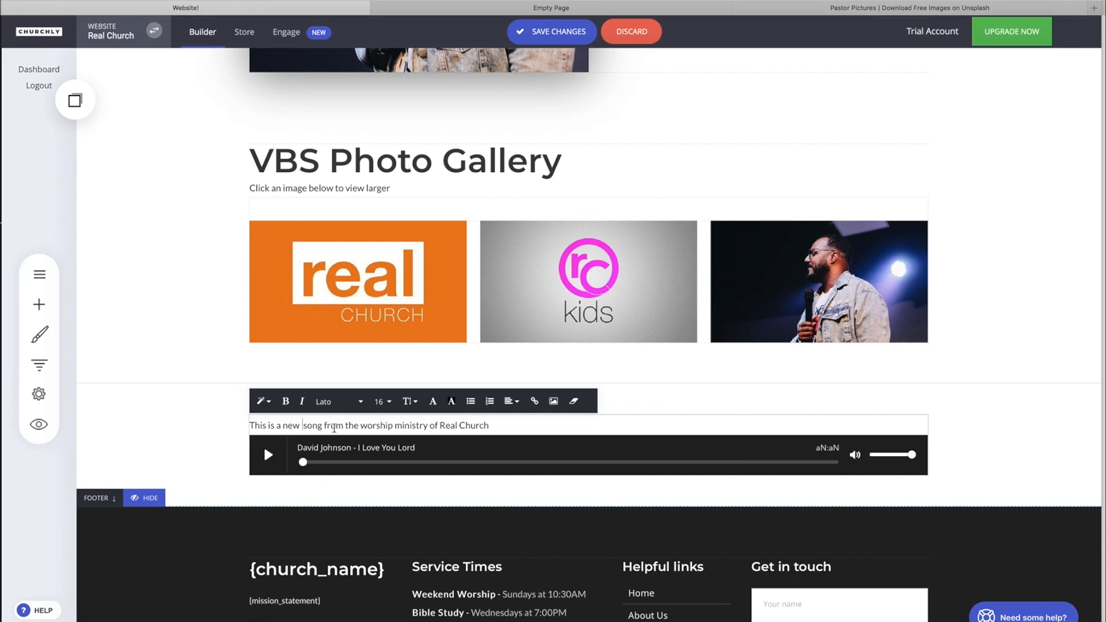
left_click(182, 420)
left_click(336, 423)
left_click(302, 425)
key("BackSpace")
left_click(188, 455)
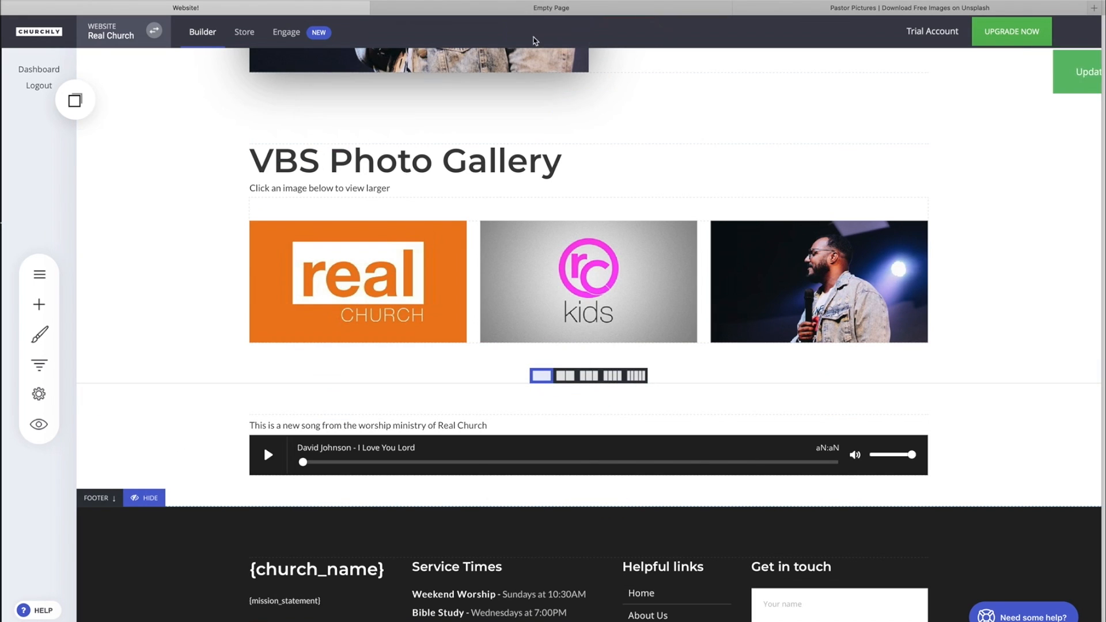
left_click(38, 424)
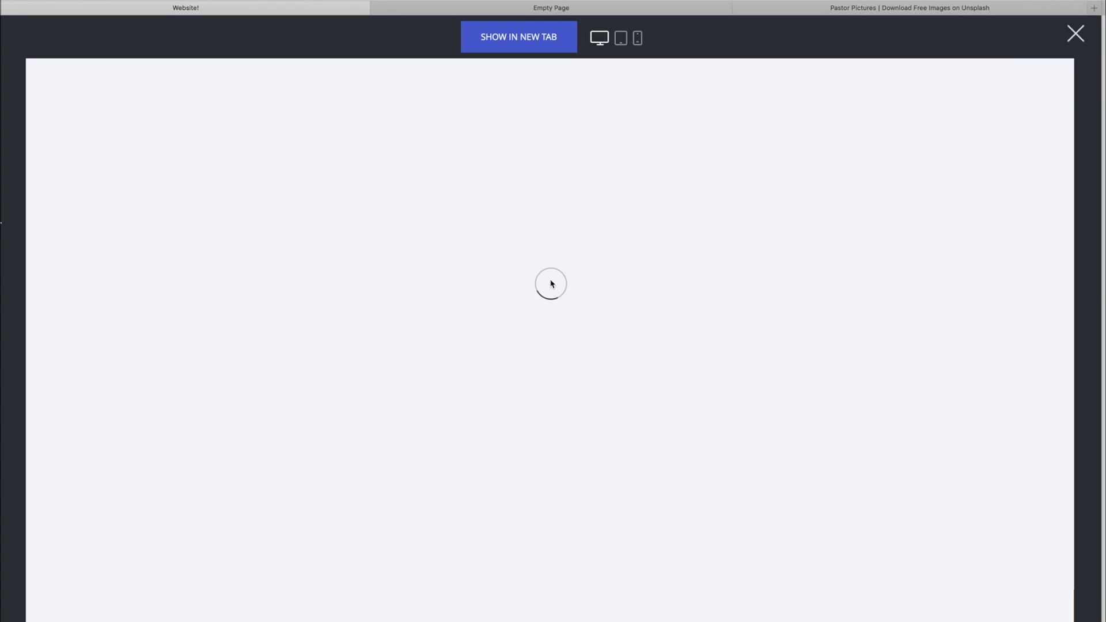
scroll(552, 222, "down", 3)
scroll(551, 223, "down", 15)
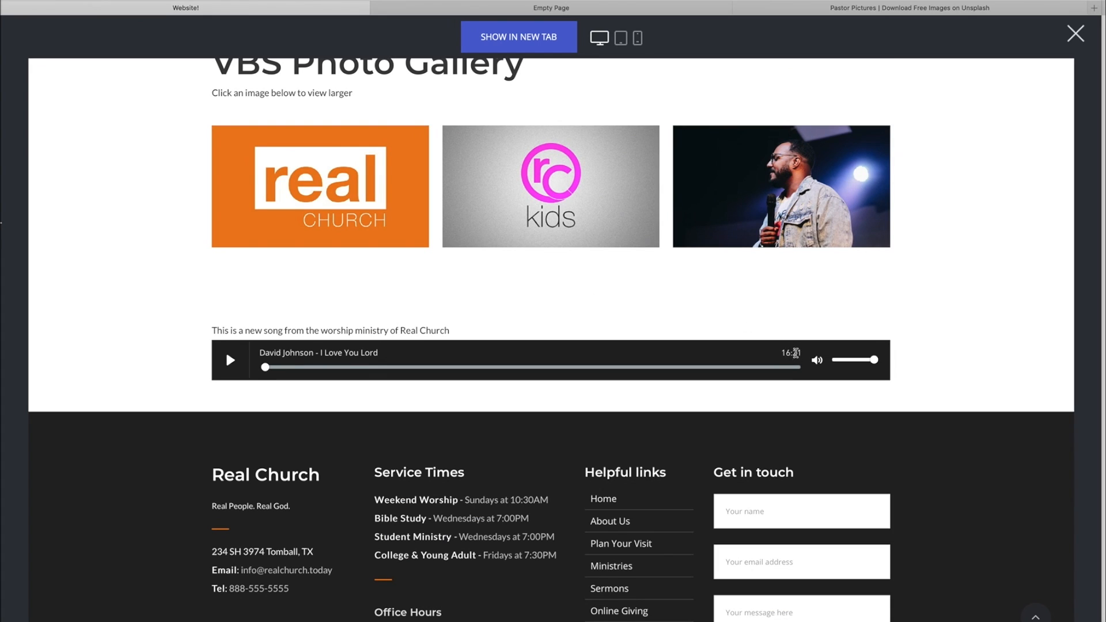
left_click(781, 352)
double_click(800, 348)
left_click(793, 331)
left_click(231, 362)
left_click(231, 360)
left_click(636, 38)
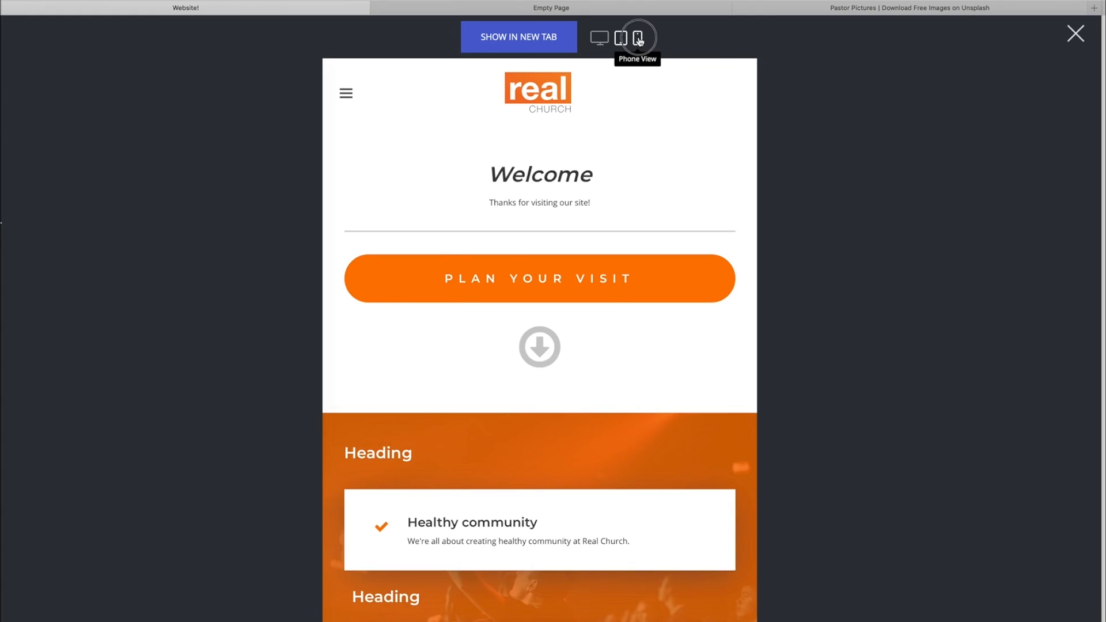
scroll(580, 217, "down", 15)
scroll(581, 218, "up", 10)
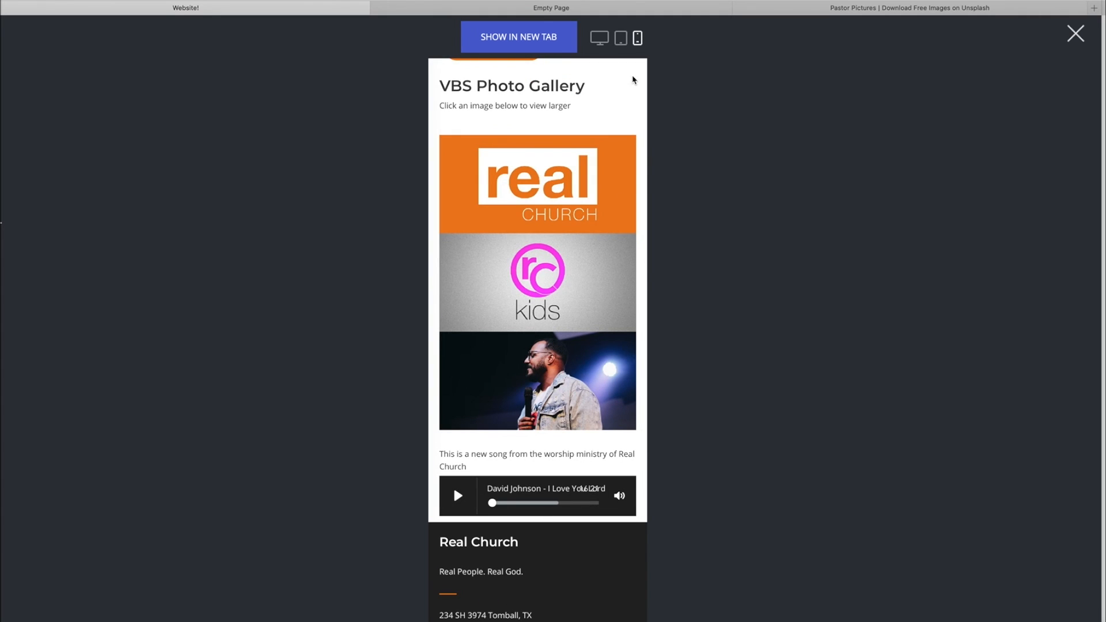
left_click(599, 38)
scroll(544, 262, "down", 10)
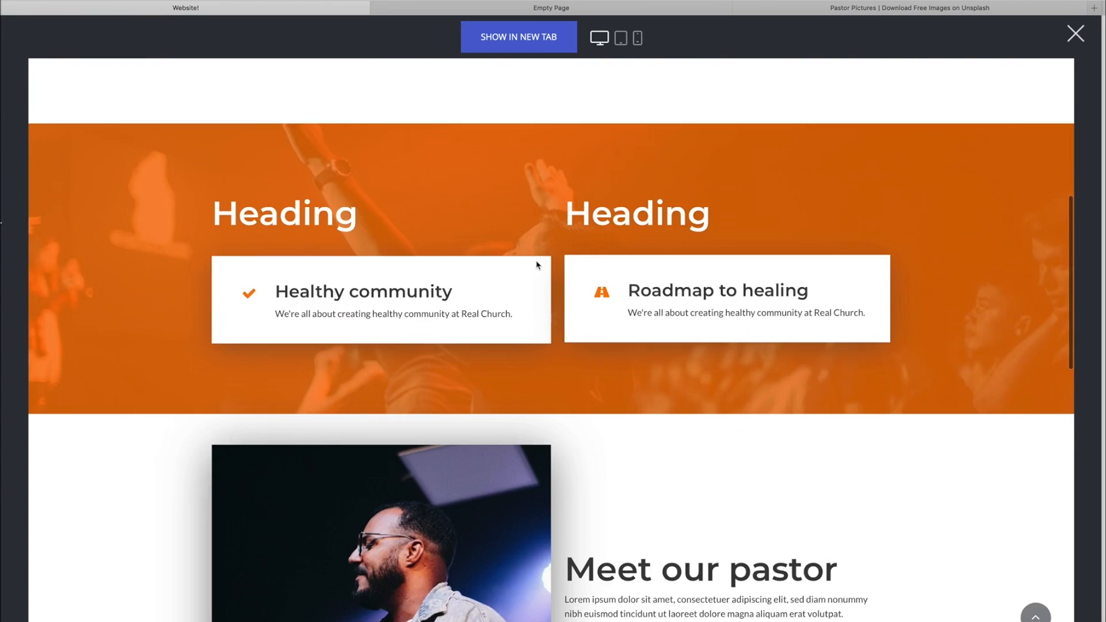
scroll(538, 264, "down", 5)
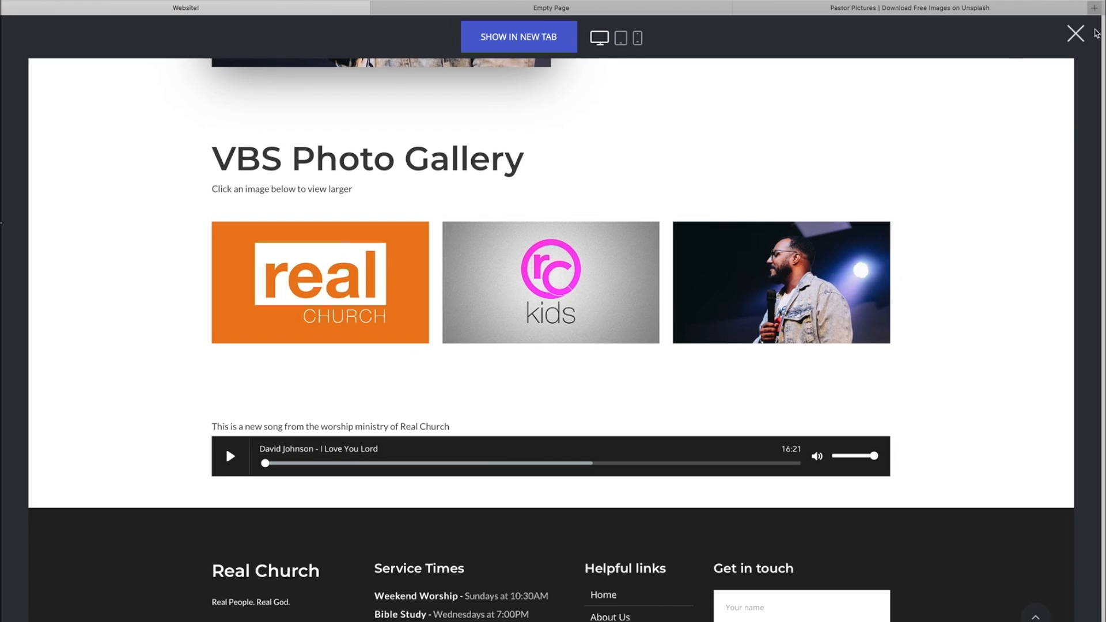
left_click(1076, 33)
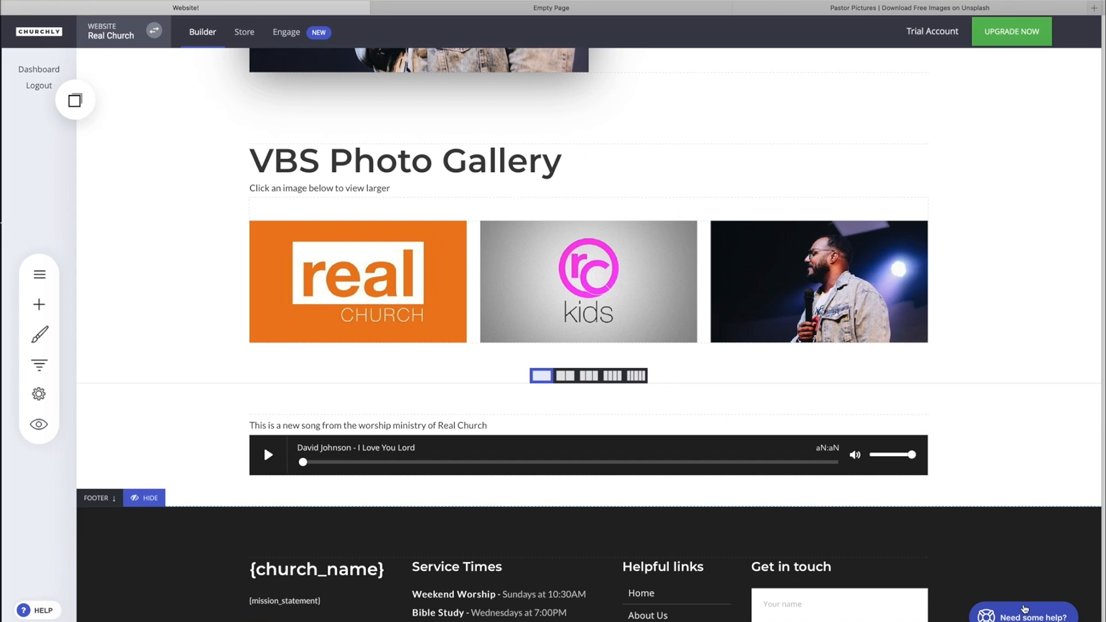
left_click(1024, 610)
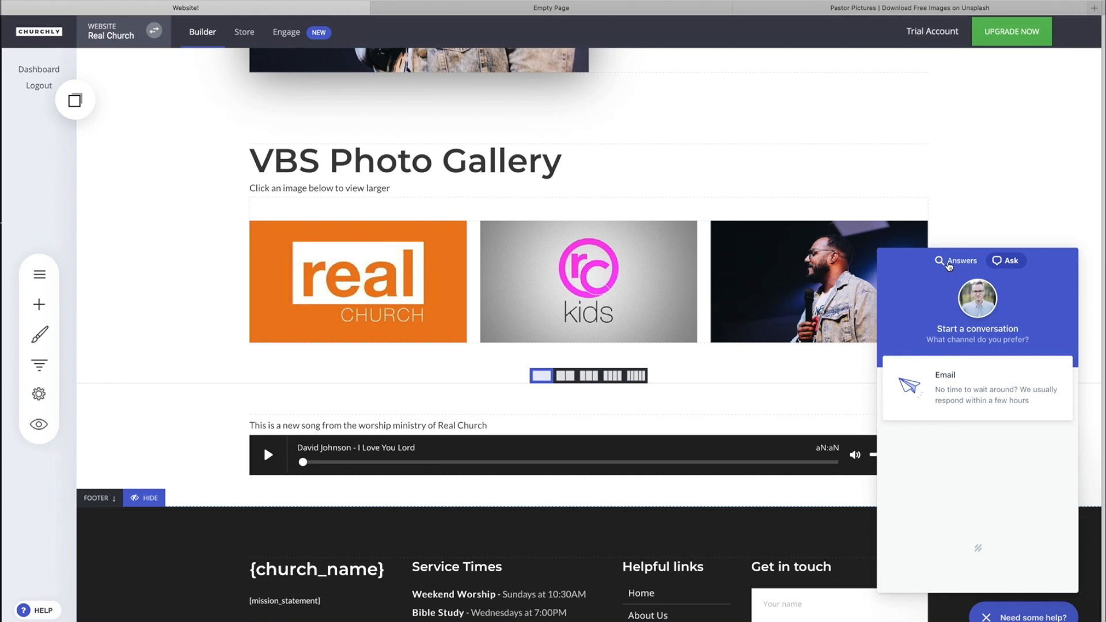
left_click(948, 263)
left_click(1005, 262)
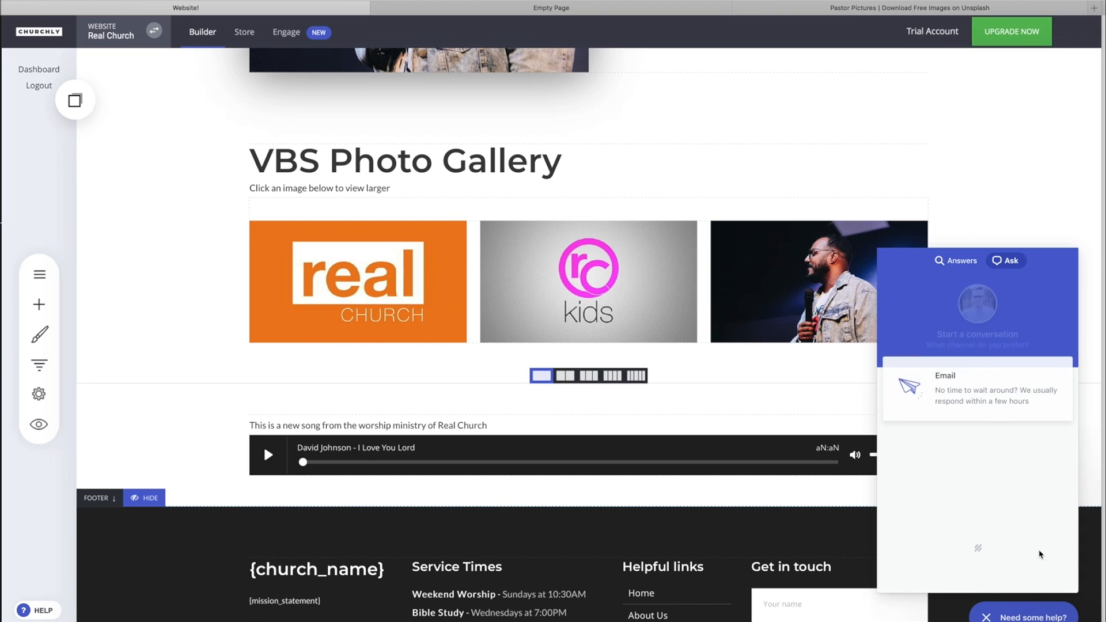
left_click(1044, 614)
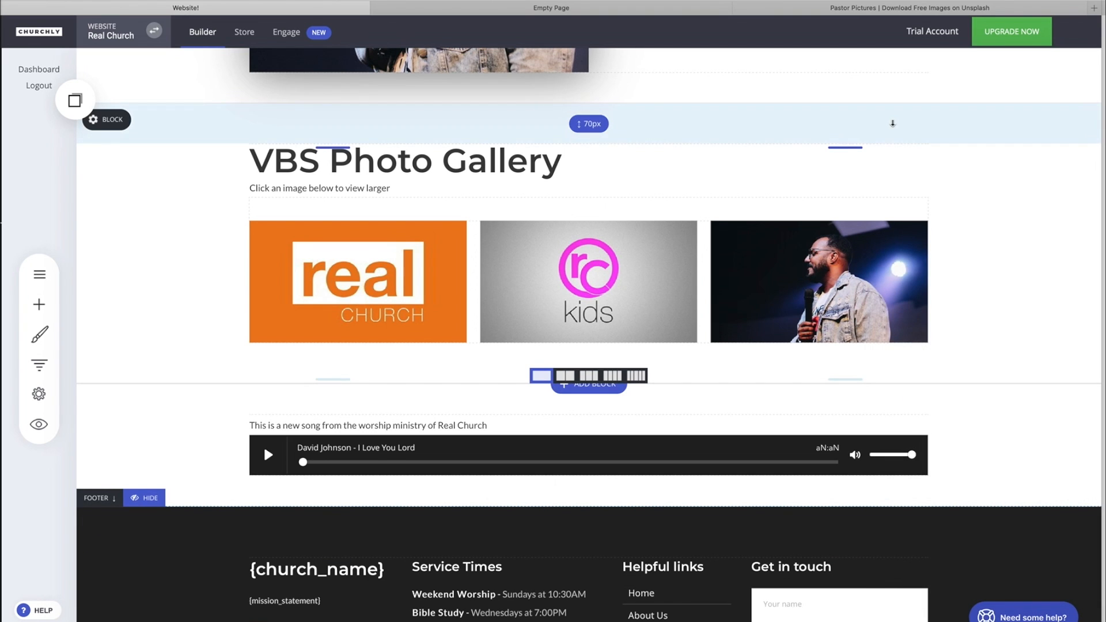